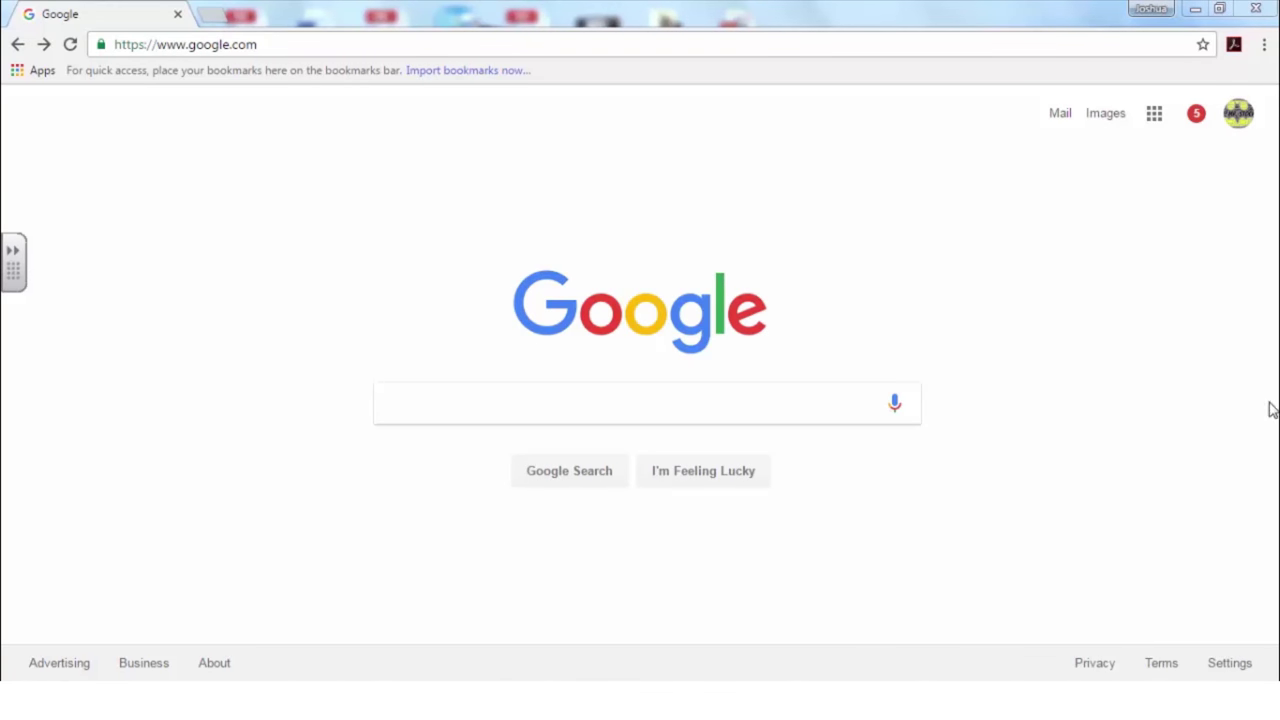
Load startpaw.com in Chrome and toggle read-aloud for the assessment name field
left_click(703, 45)
type("startpaw")
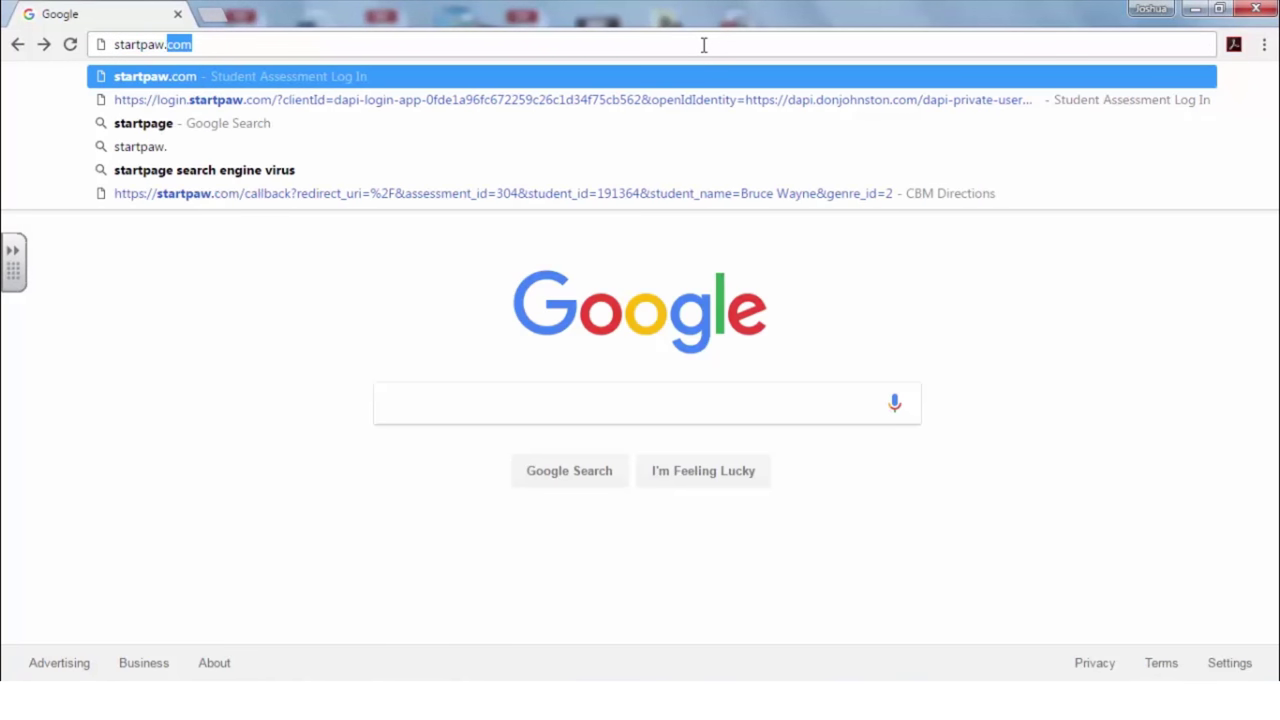
type(".com")
key("Return")
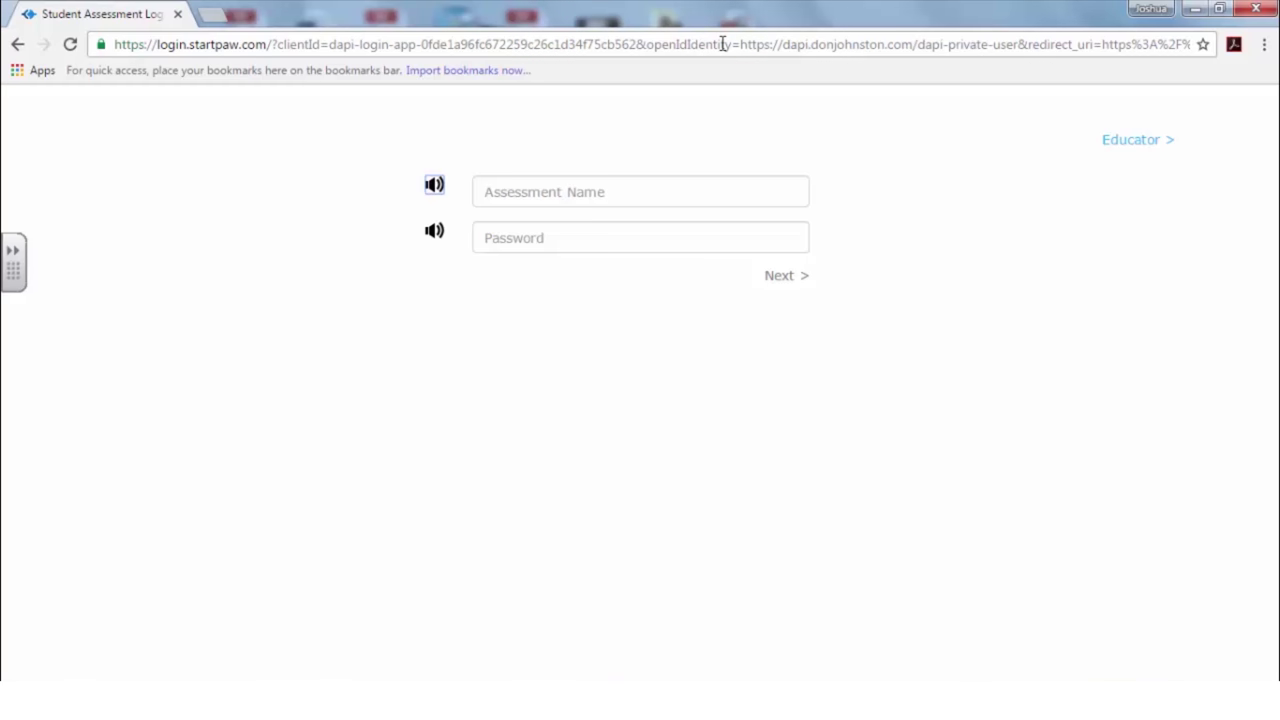
left_click(430, 196)
Log in with assessment name 'stock3' and the assessment password
left_click(596, 196)
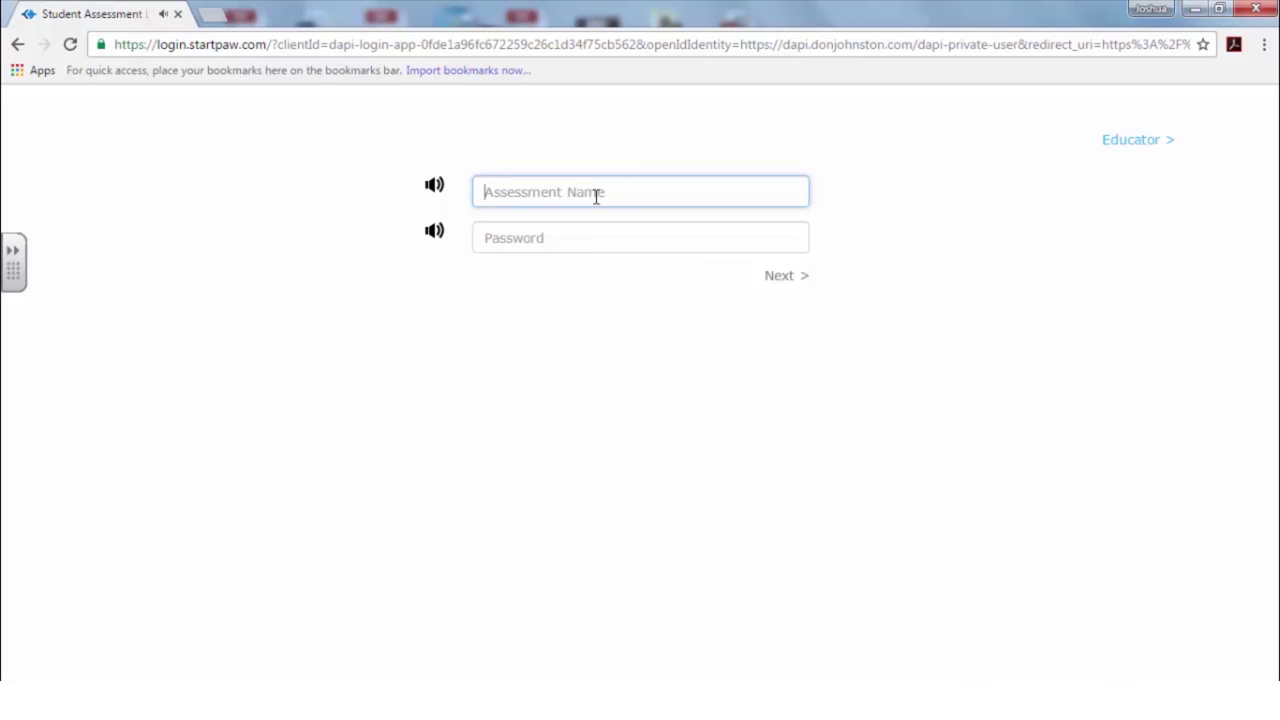
type("stock3")
left_click(588, 240)
type("*****")
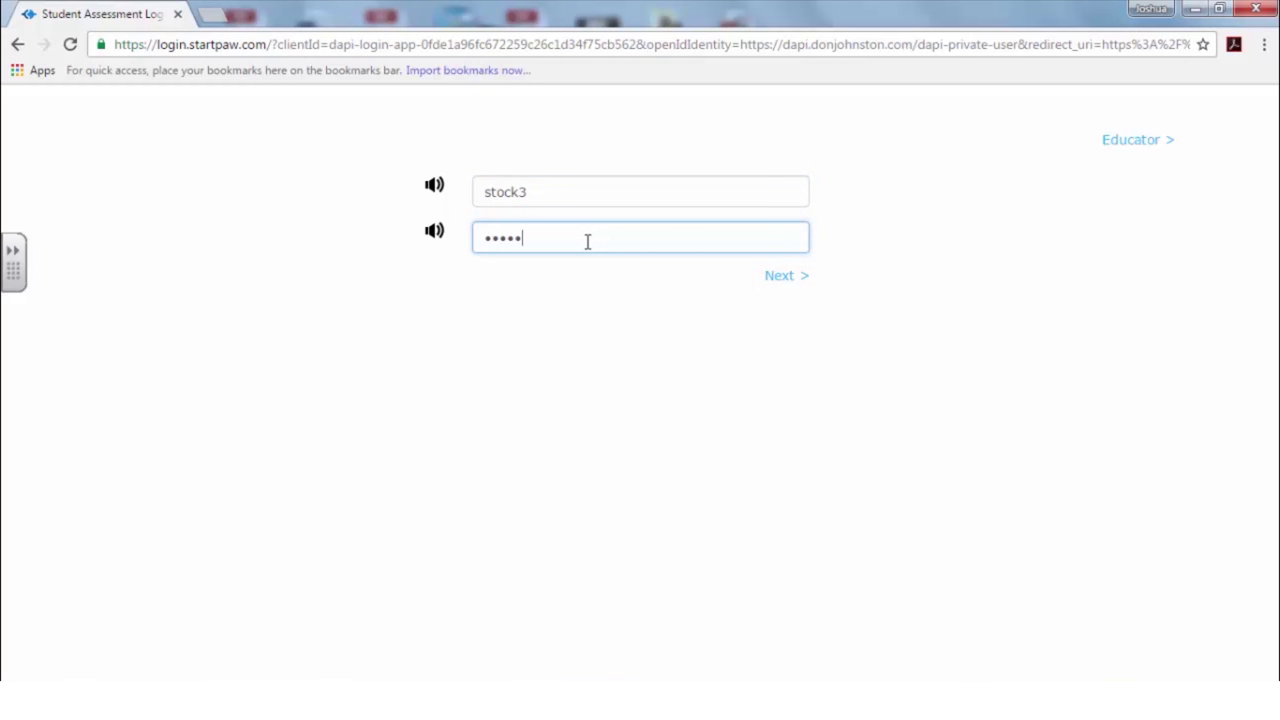
left_click(786, 276)
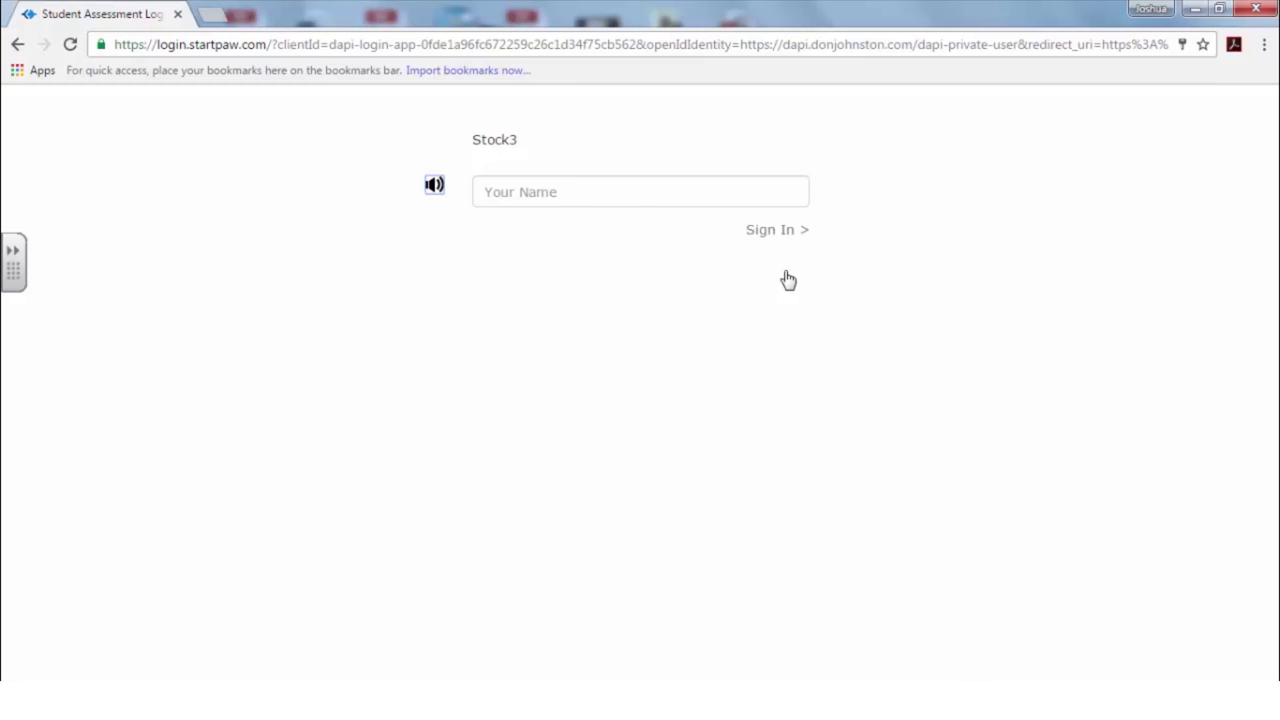
Pick the student's name from the suggestions and sign in as that student
left_click(729, 193)
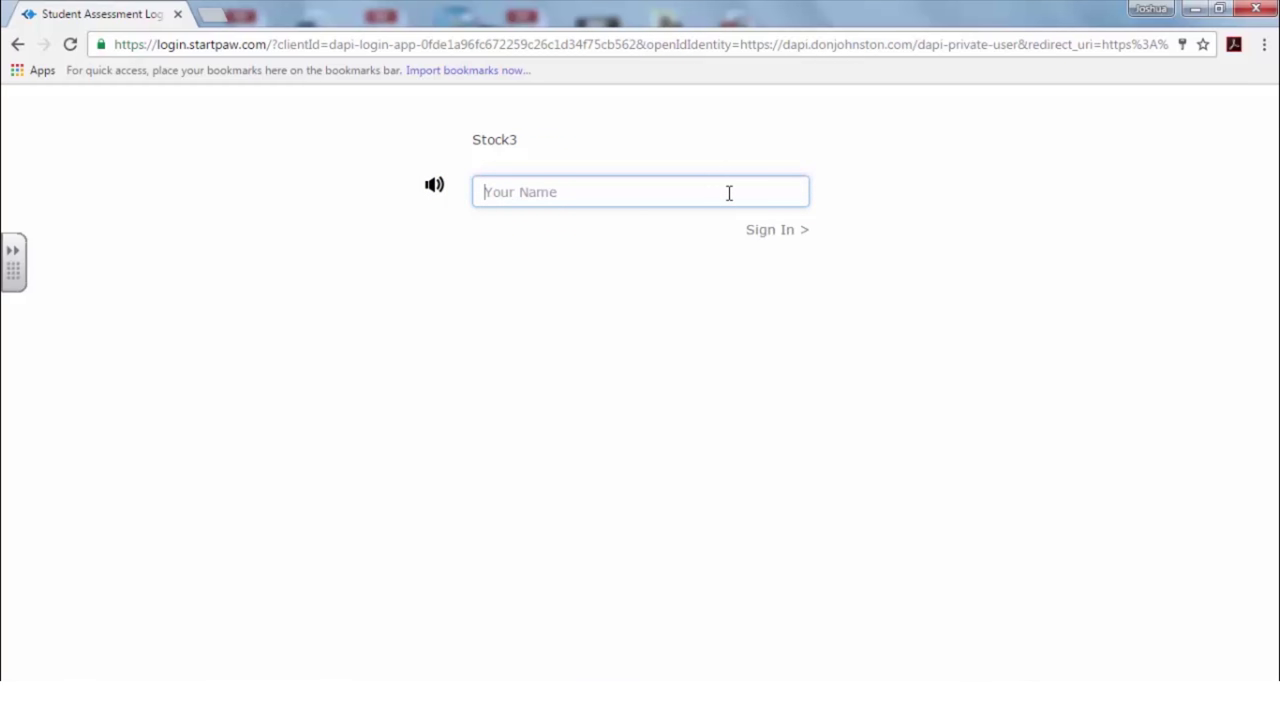
type("lo")
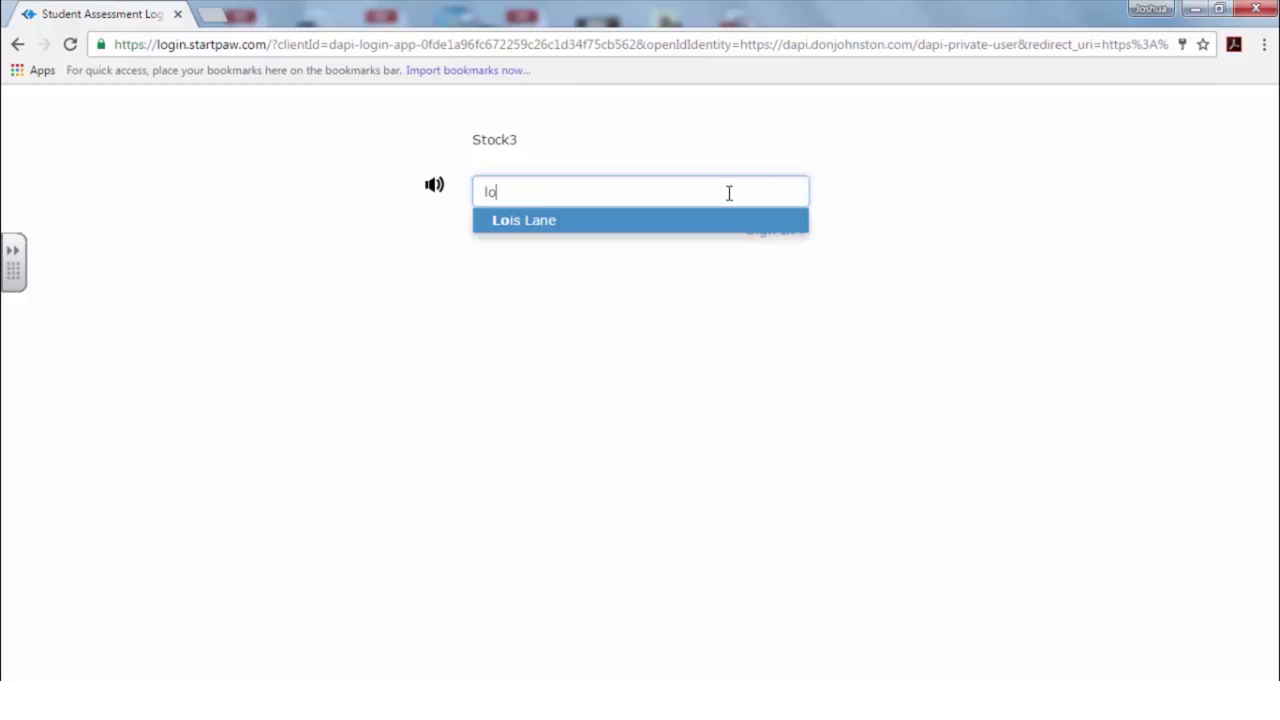
left_click(577, 222)
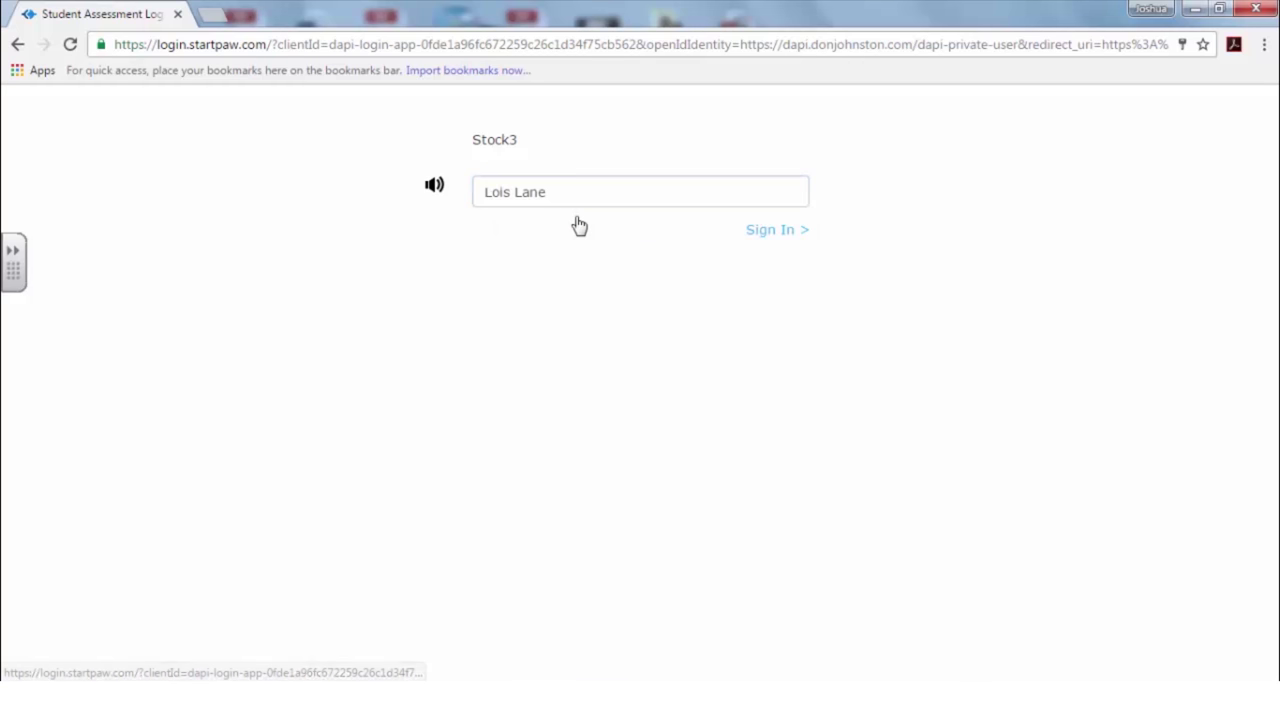
left_click(768, 233)
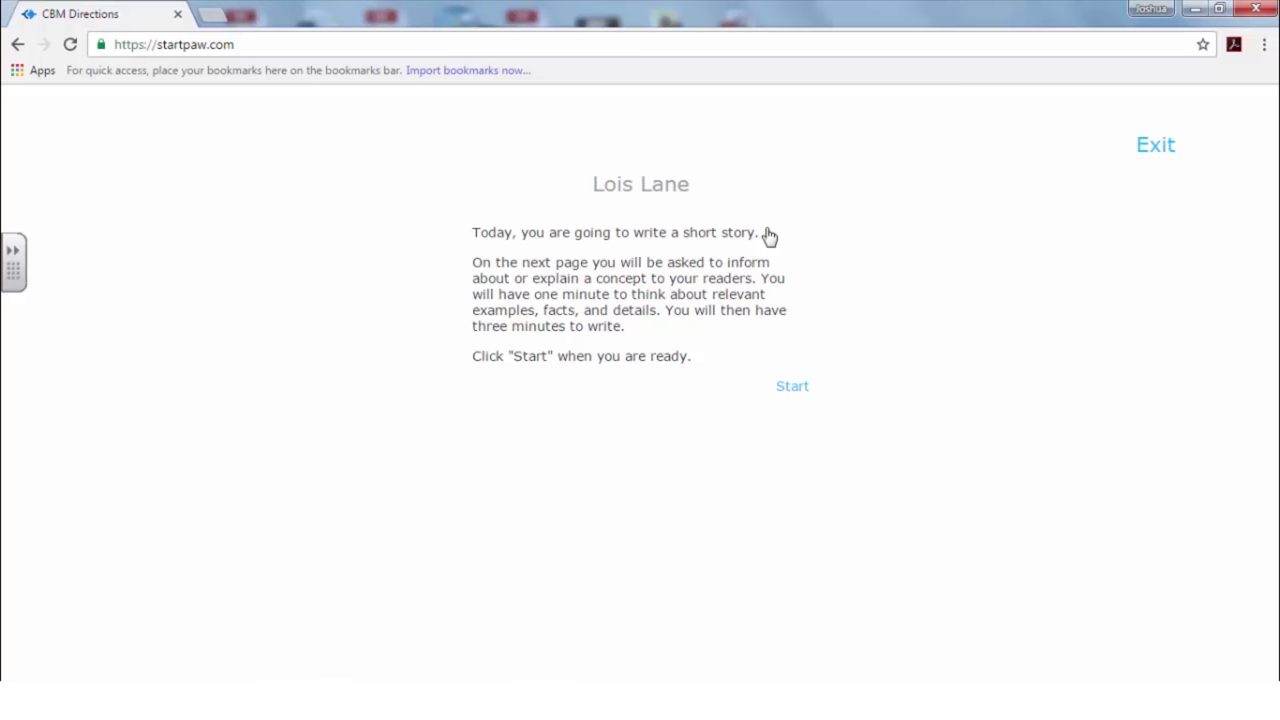
Start the assessment from the CBM Directions page
left_click(786, 391)
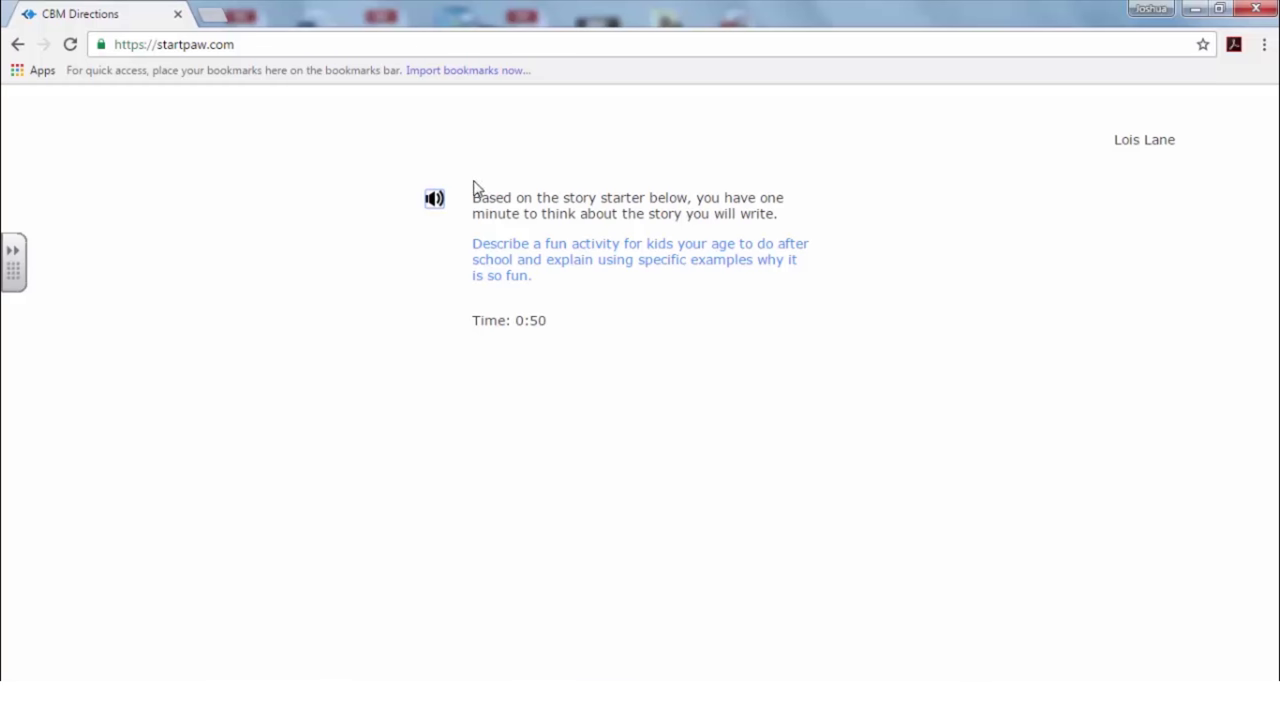
Turn the prompt read-aloud off and back on while the thinking minute runs out
left_click(438, 204)
left_click(436, 201)
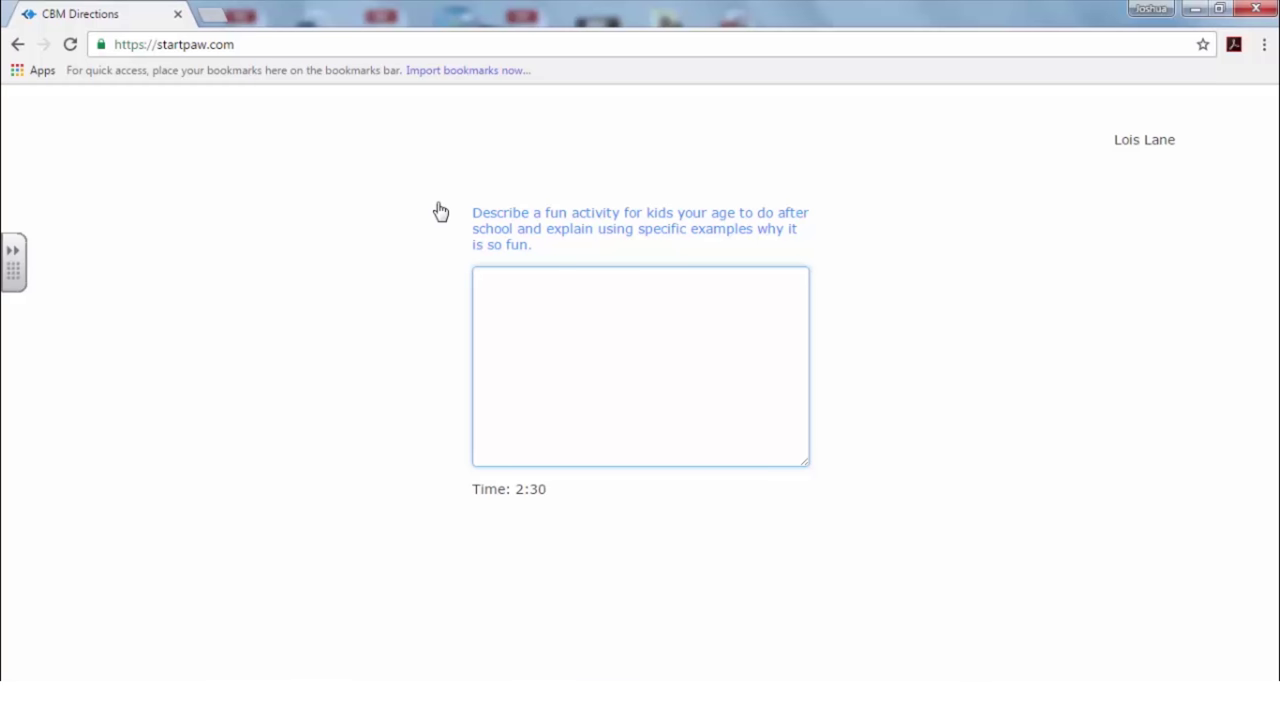
Type the response starting 'Typing stories is a fun activity to do after school.'
type("Typing stories is a fun activity to do after sc")
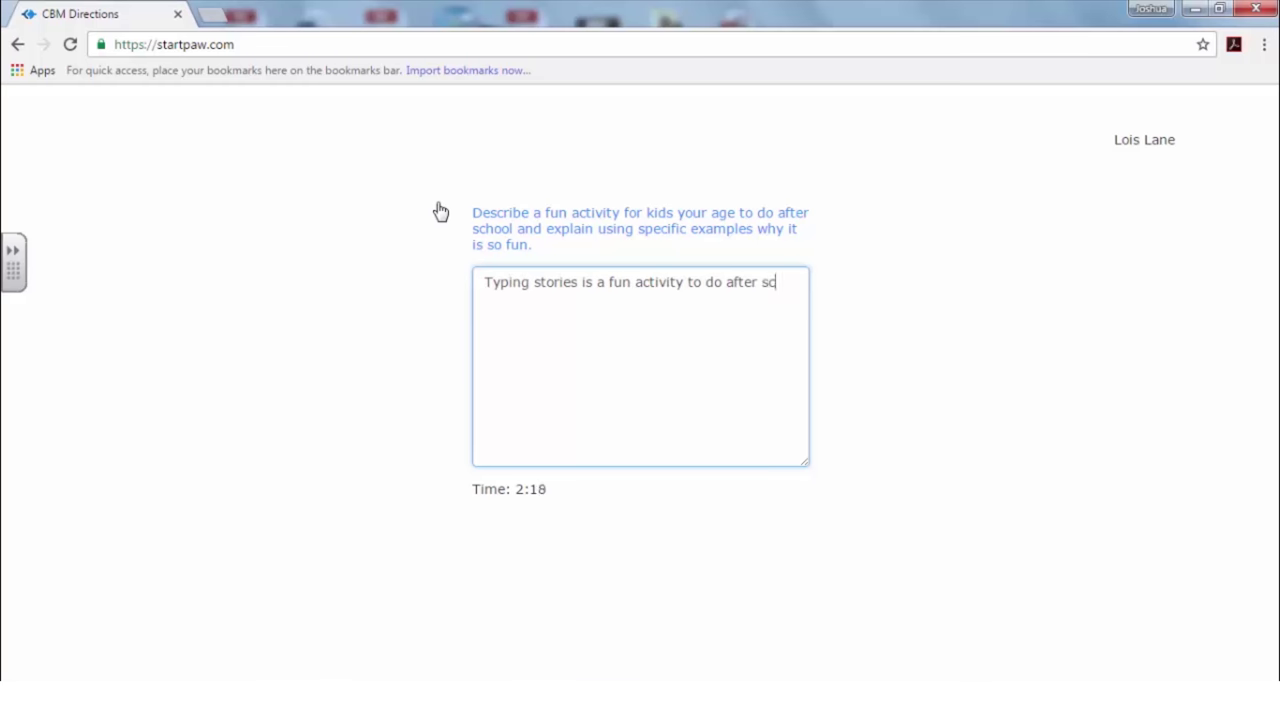
type("hool. It is fun to write things th")
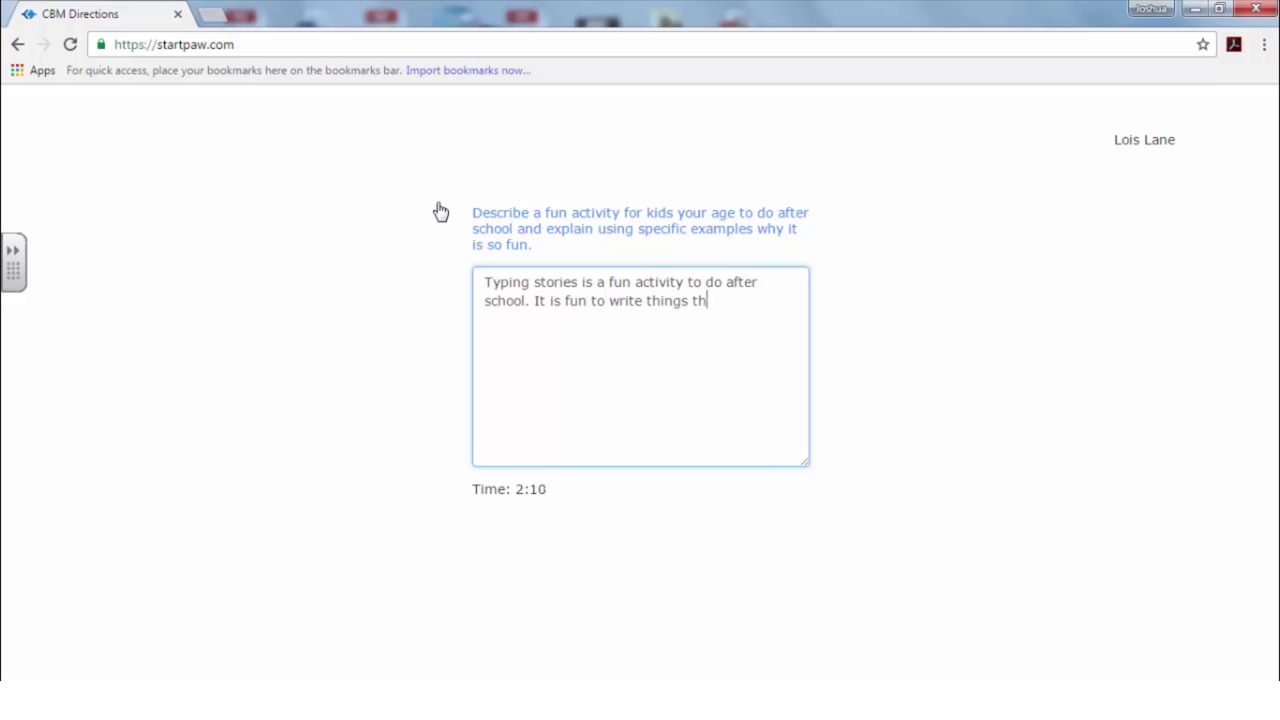
type("at others will read. I really like")
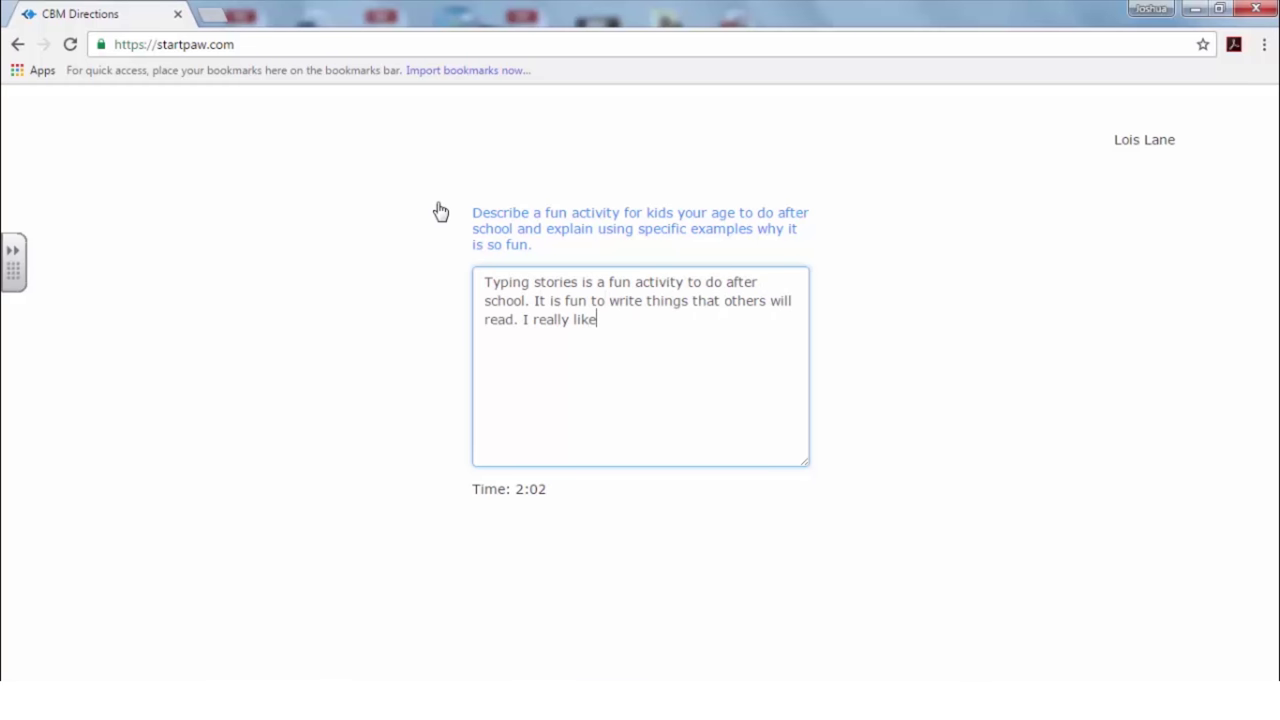
type(" to write stories about penguins and polar ")
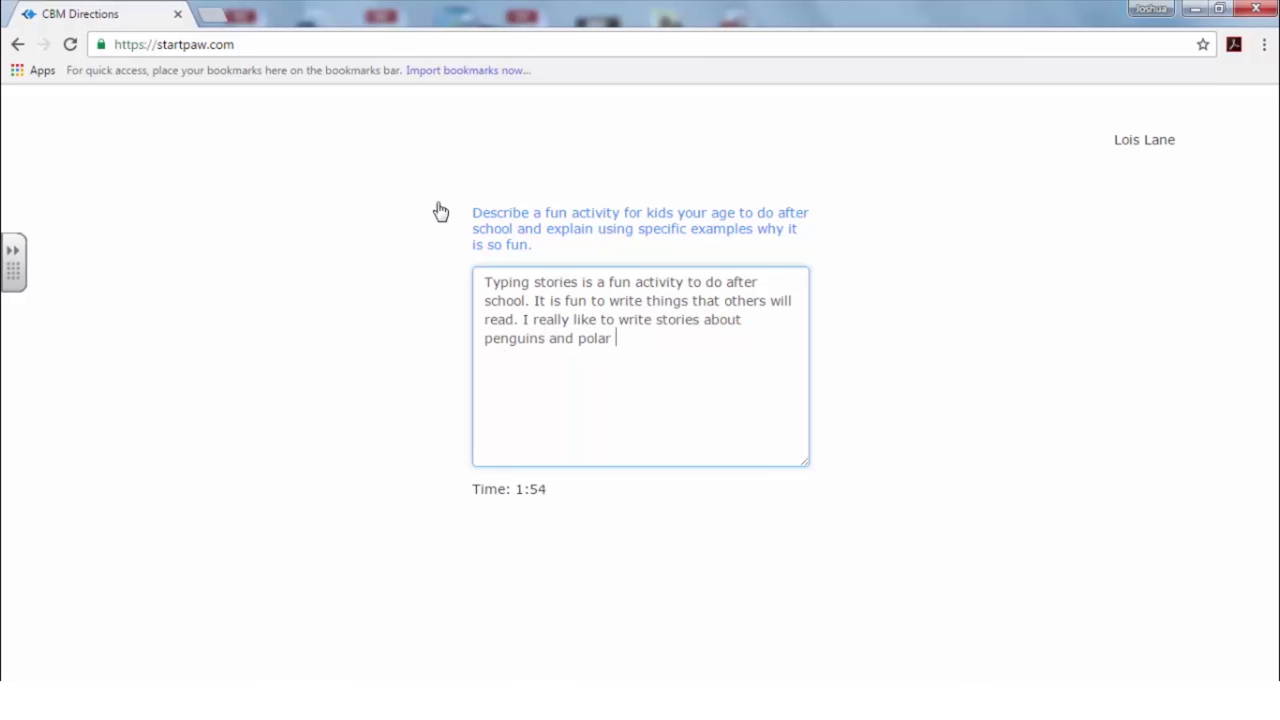
type("bears. Especially when they have epic battles.")
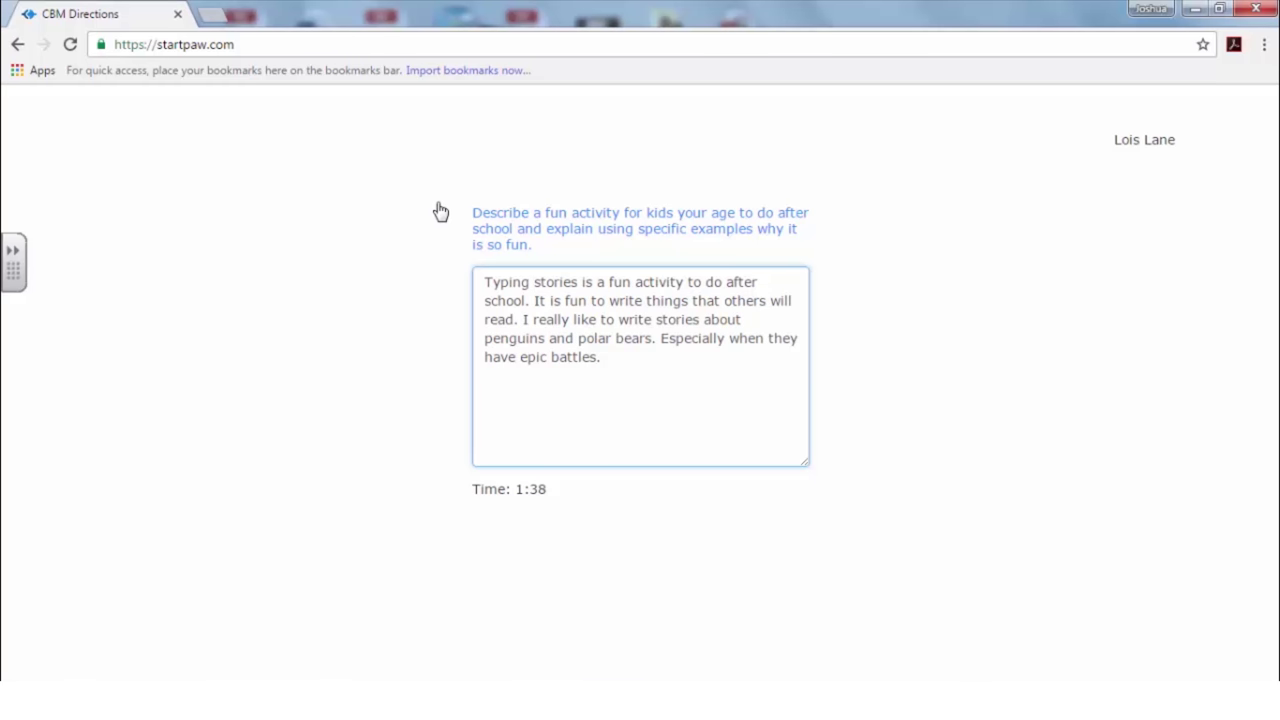
type(" It is also fun to share these storie")
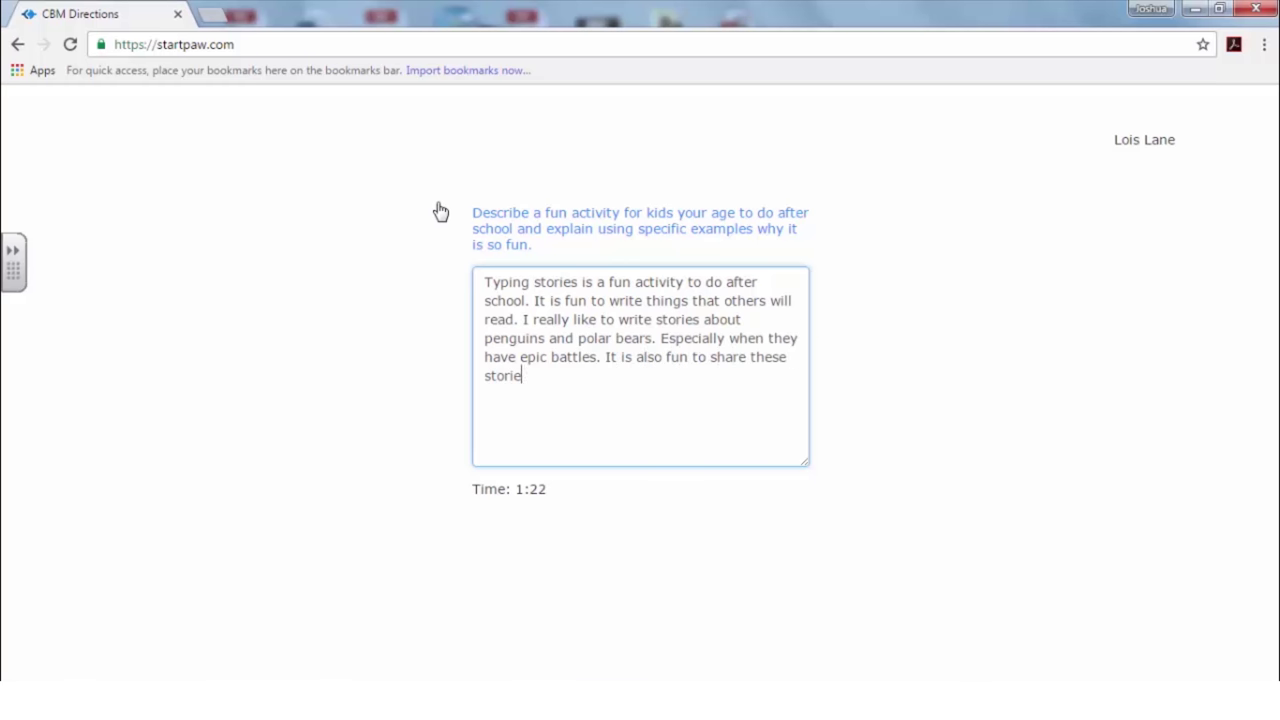
type("s with others. My")
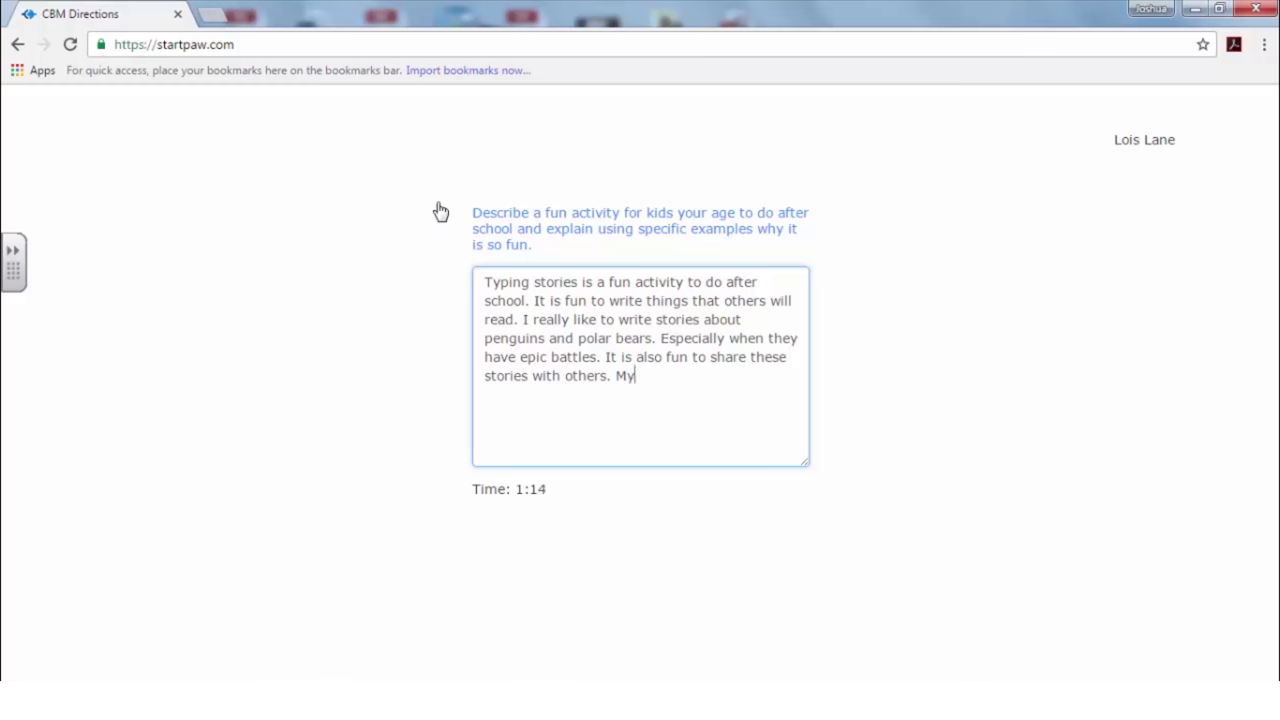
type(" brother thinks my stories are funny.")
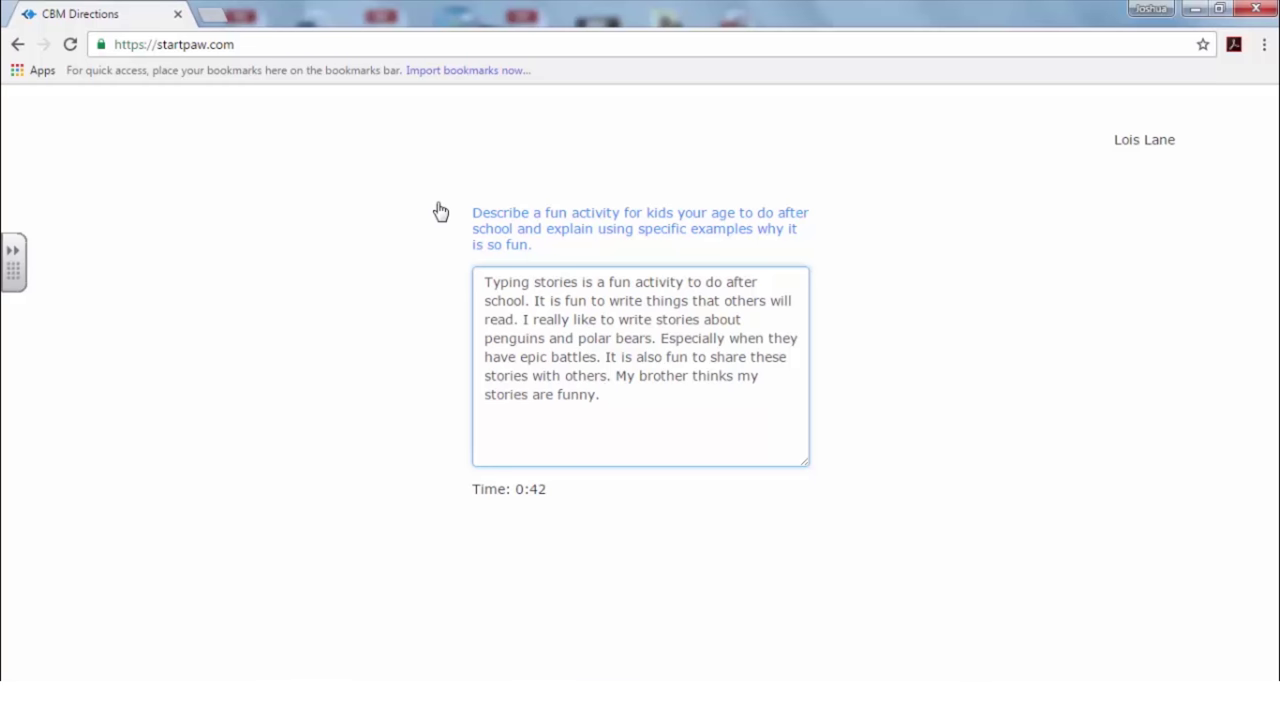
type("Those are some o")
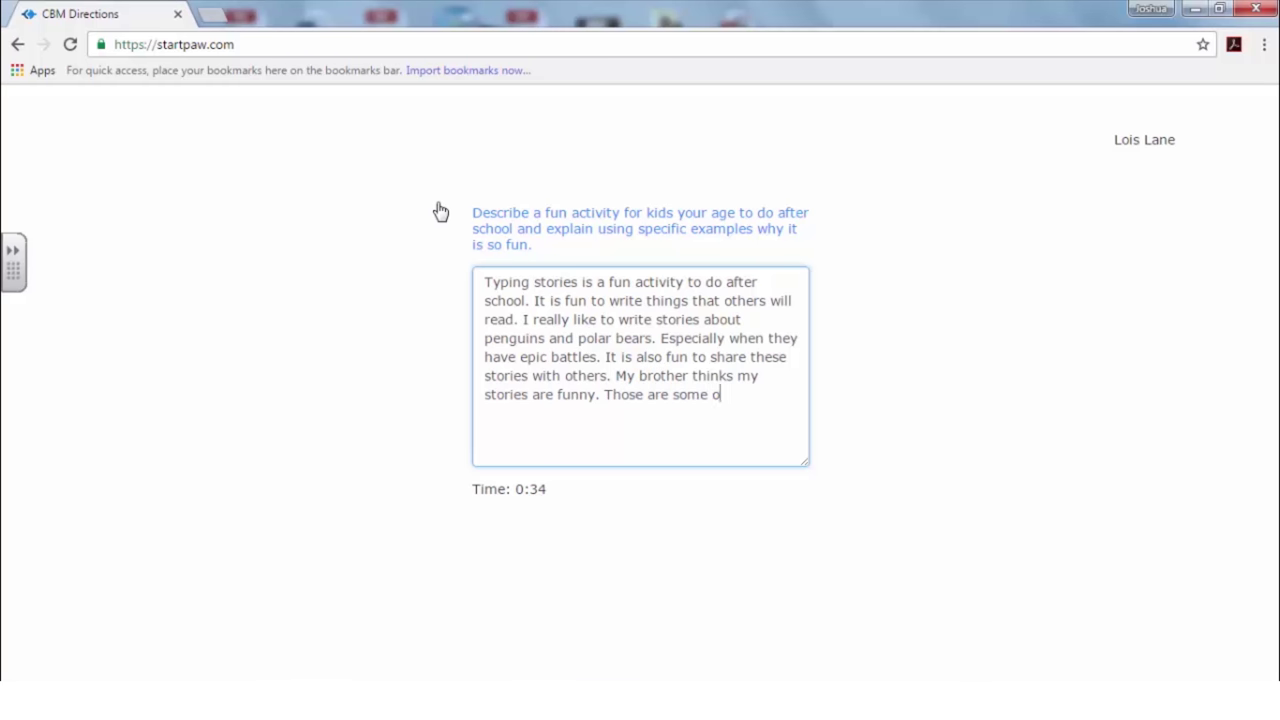
type("f the ways I stay entertaine")
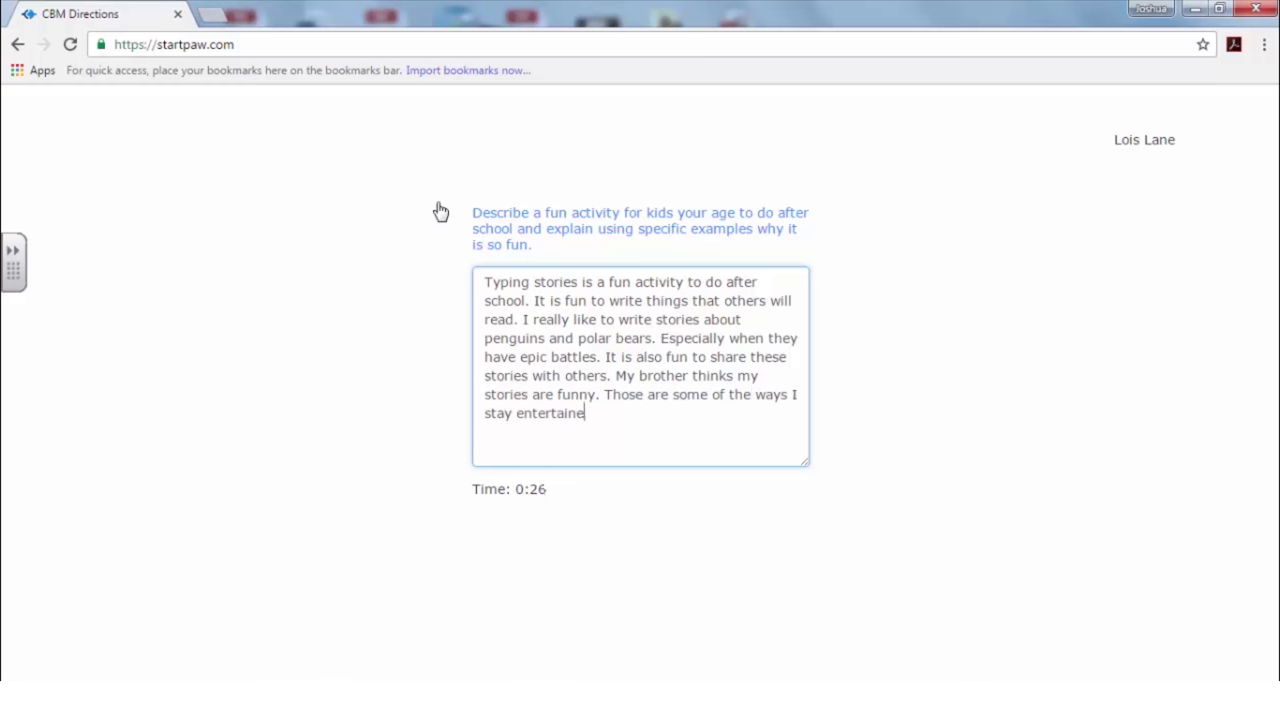
type("d after school.")
type(" Som")
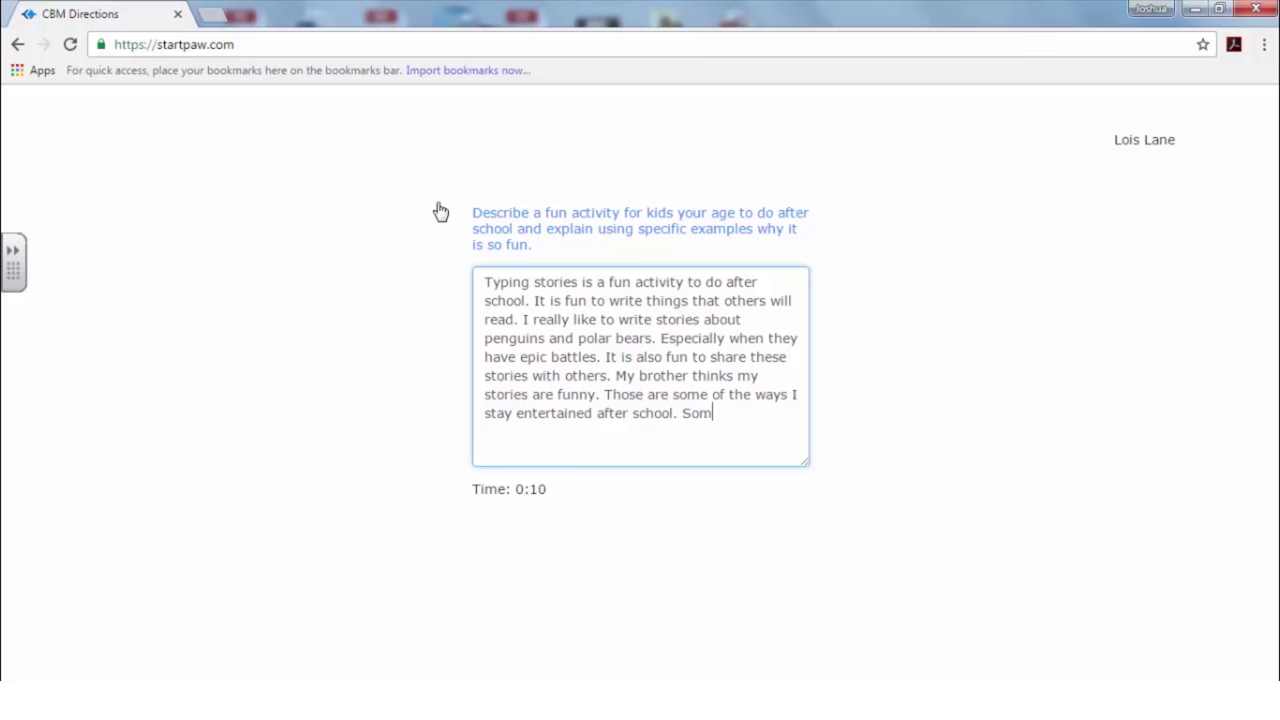
type("etimes I even write stories")
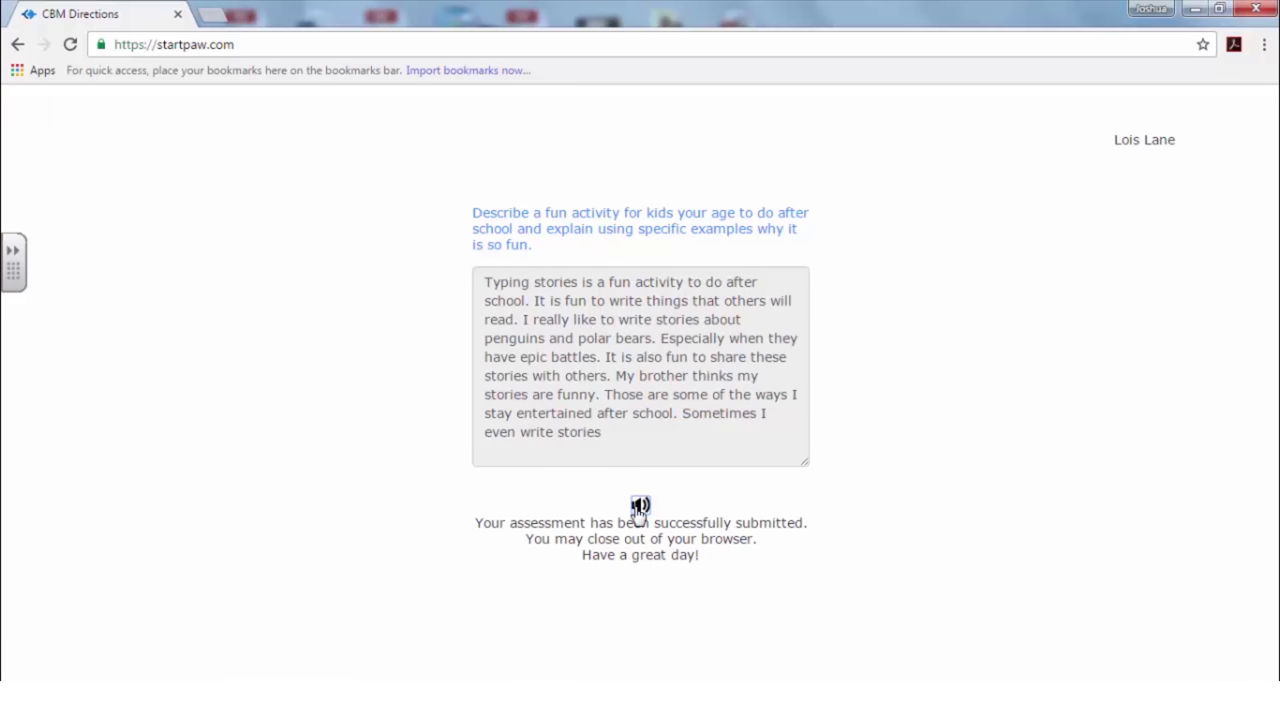
Mute and then unmute the audio of the submission confirmation message
left_click(639, 506)
left_click(639, 506)
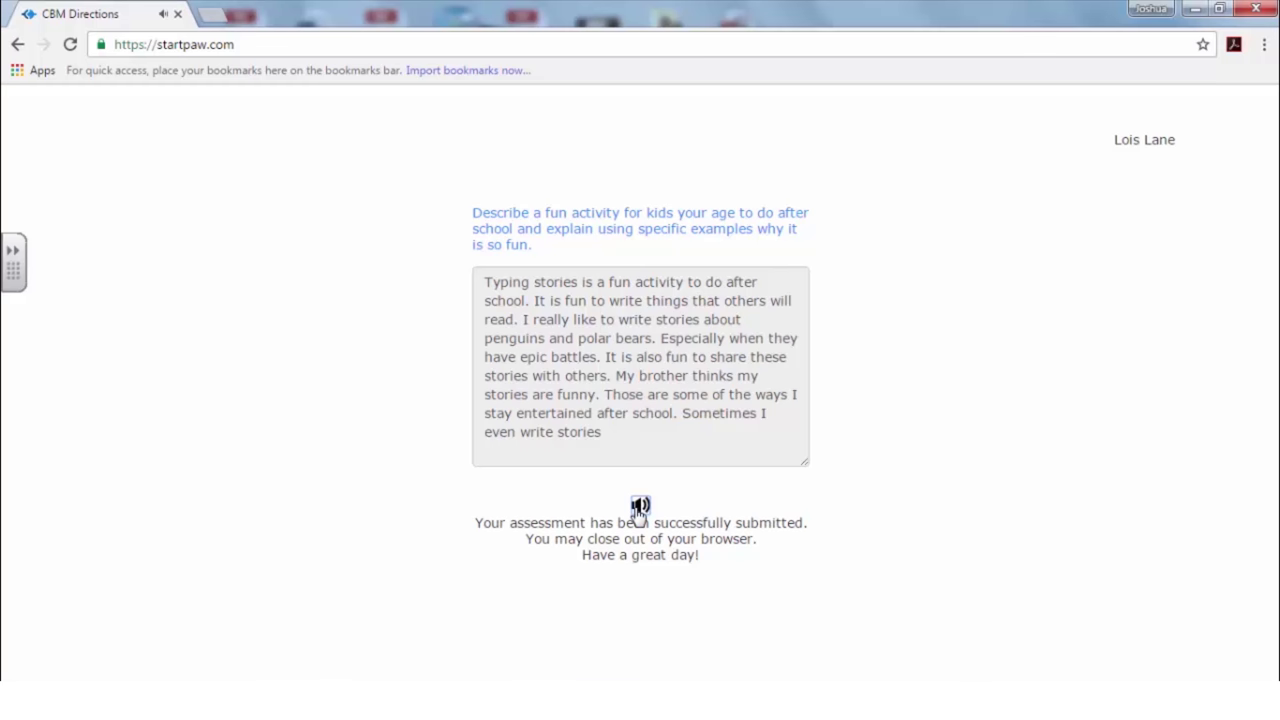